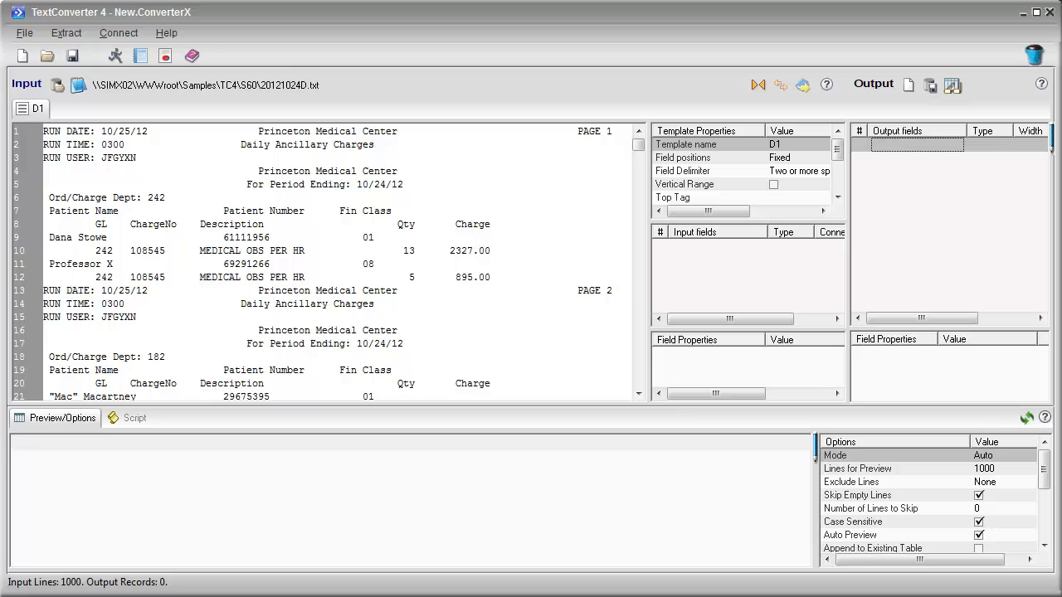
- Set up positional fields from line 12, the second MEDICAL OBS PER HR charge line of the report
{"action": "left_click", "coordinate": [367, 277]}
{"action": "right_click", "coordinate": [268, 282]}
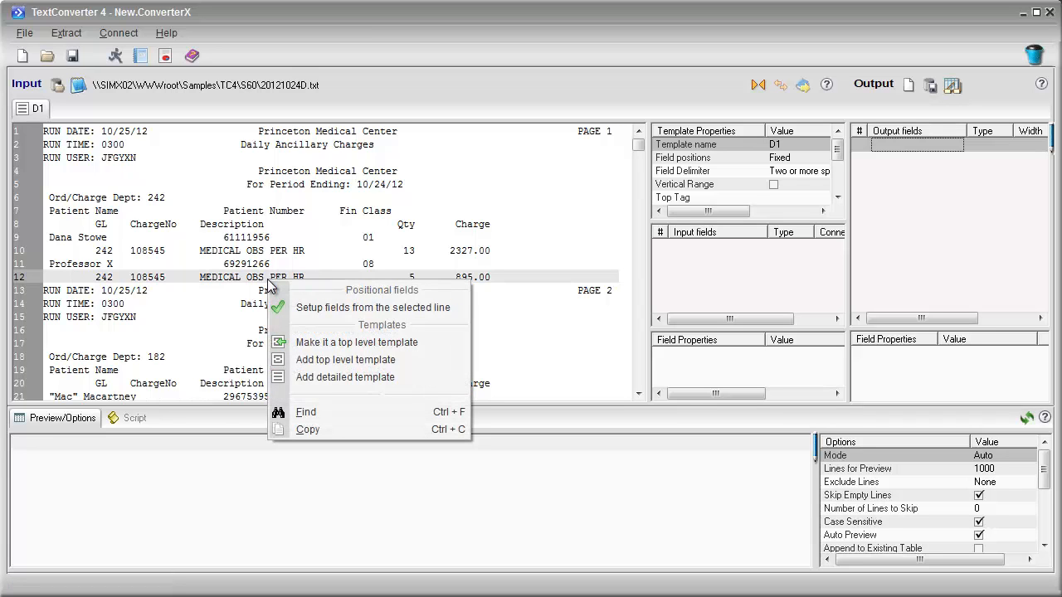
{"action": "left_click", "coordinate": [372, 306]}
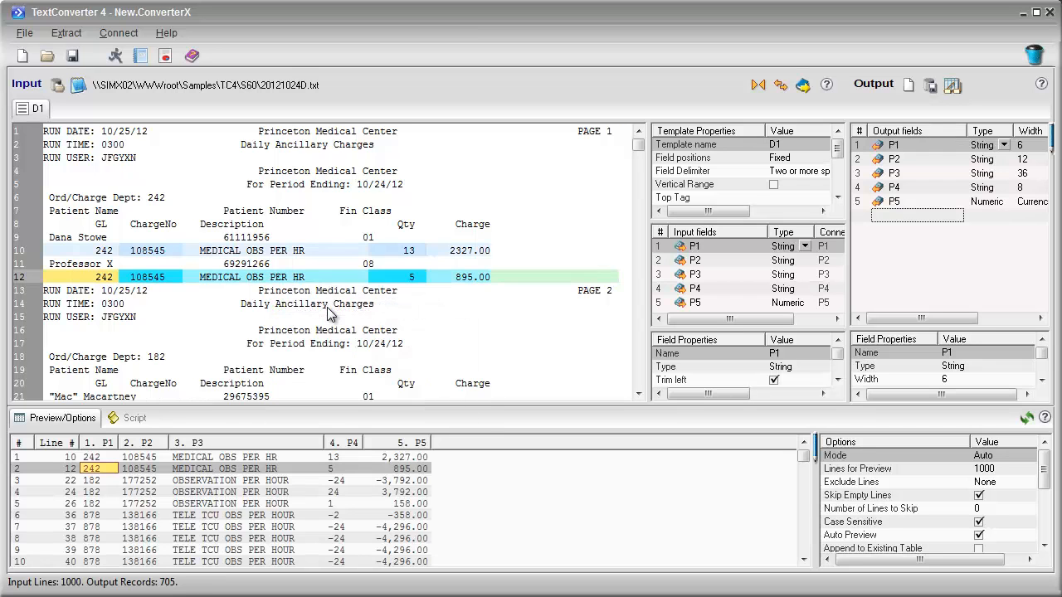
- Assign the field names from header line 8: GL, ChargeNo, Description, Qty and Charge
{"action": "left_click", "coordinate": [640, 394]}
{"action": "left_click_drag", "start_coordinate": [641, 393], "coordinate": [641, 394]}
{"action": "left_click", "coordinate": [257, 226]}
{"action": "right_click", "coordinate": [258, 227]}
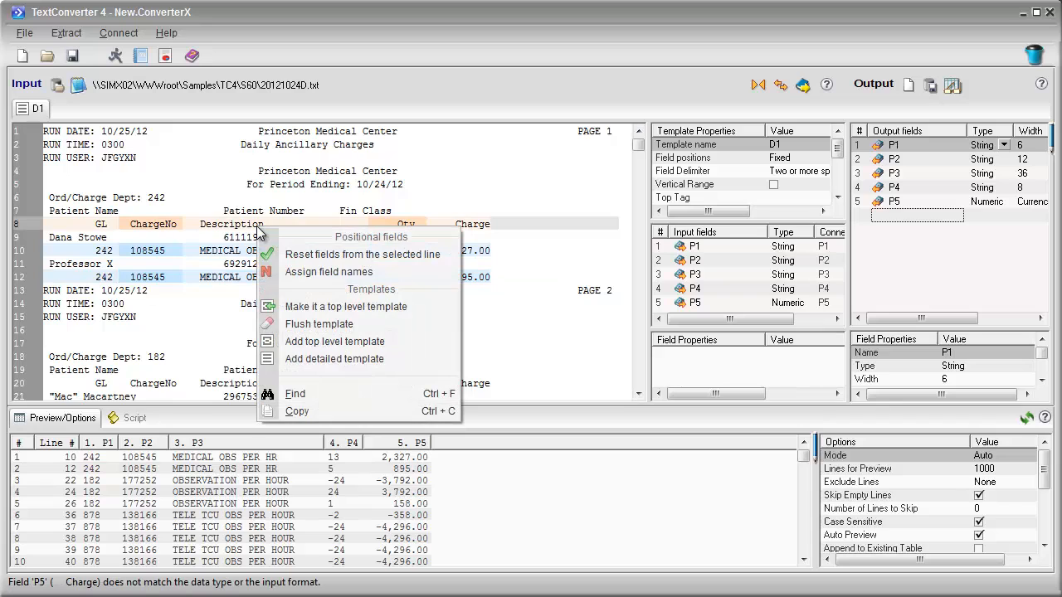
{"action": "left_click", "coordinate": [317, 271]}
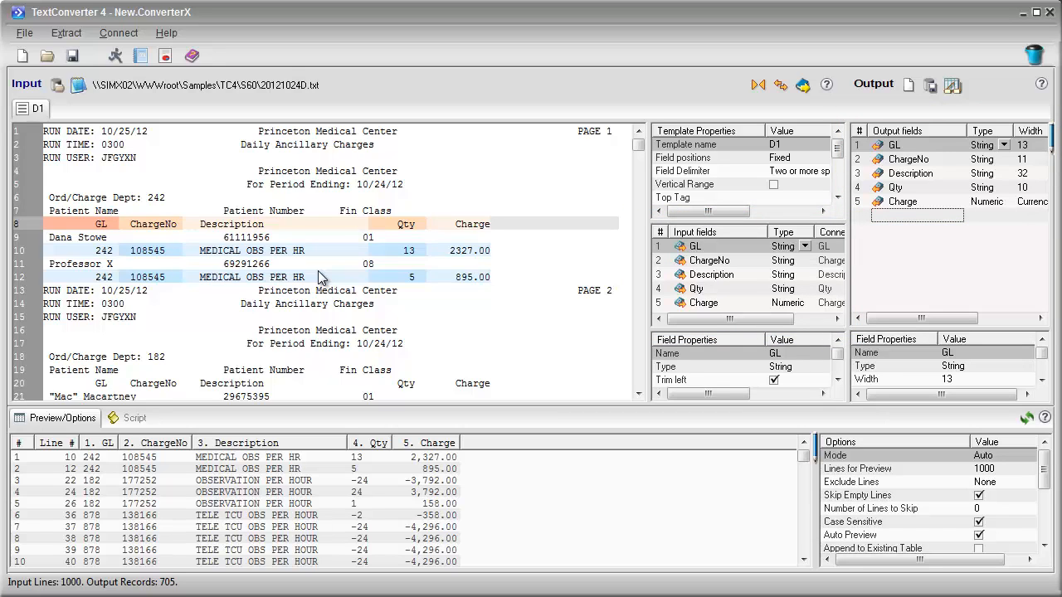
{"action": "left_click", "coordinate": [281, 517]}
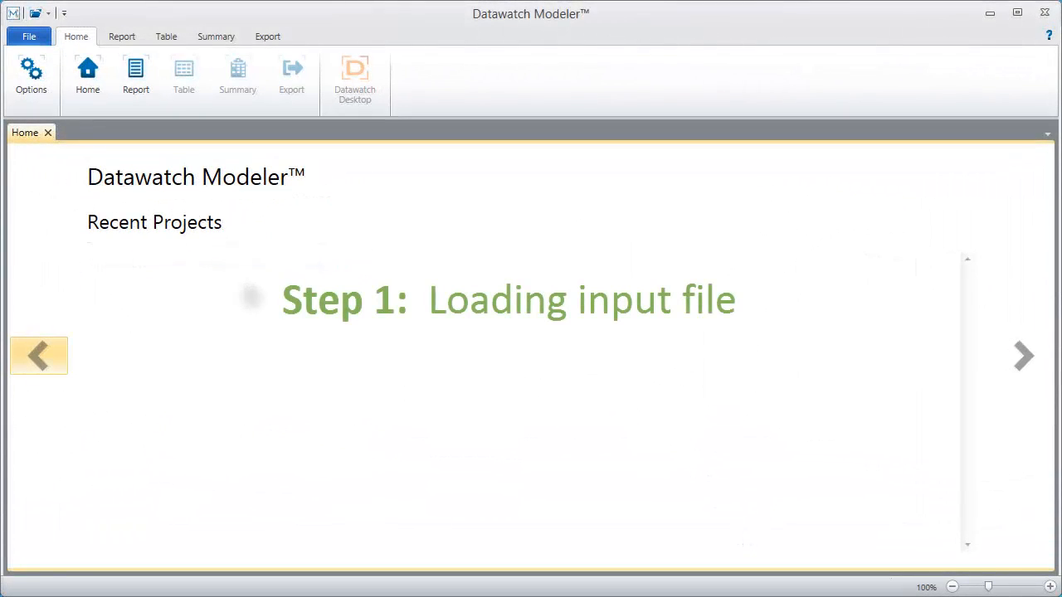
- Switch to Datawatch Modeler, open the recent report 20121024D.txt and start its report design
{"action": "left_click", "coordinate": [28, 38]}
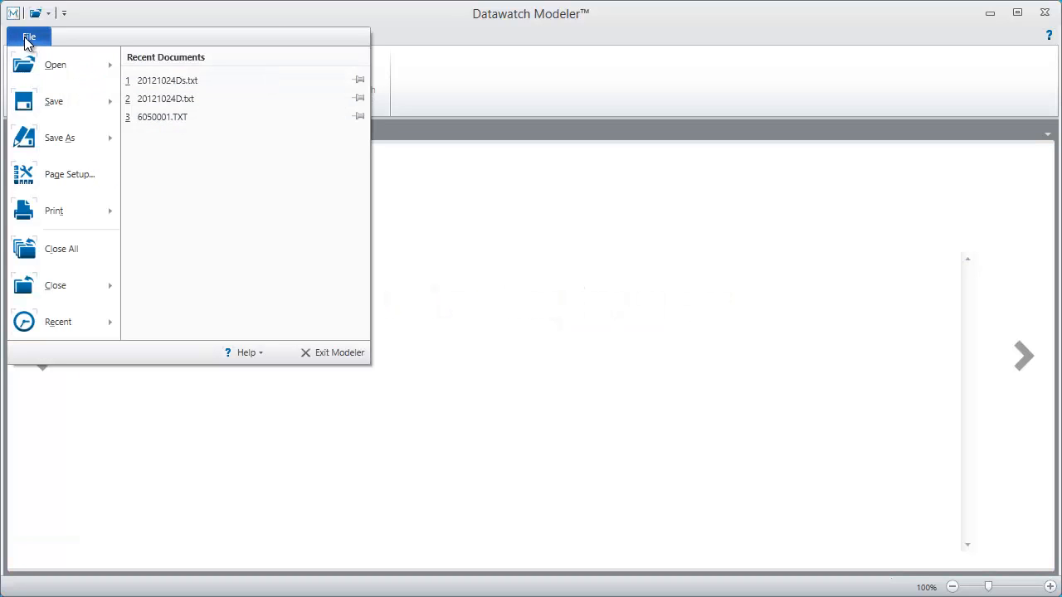
{"action": "left_click", "coordinate": [183, 99]}
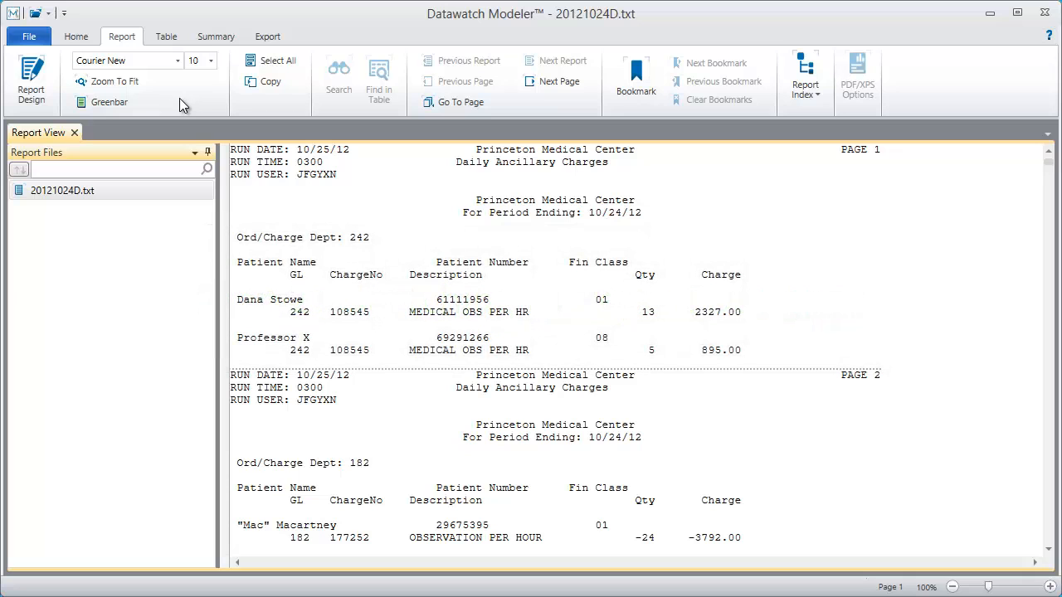
{"action": "left_click", "coordinate": [32, 77]}
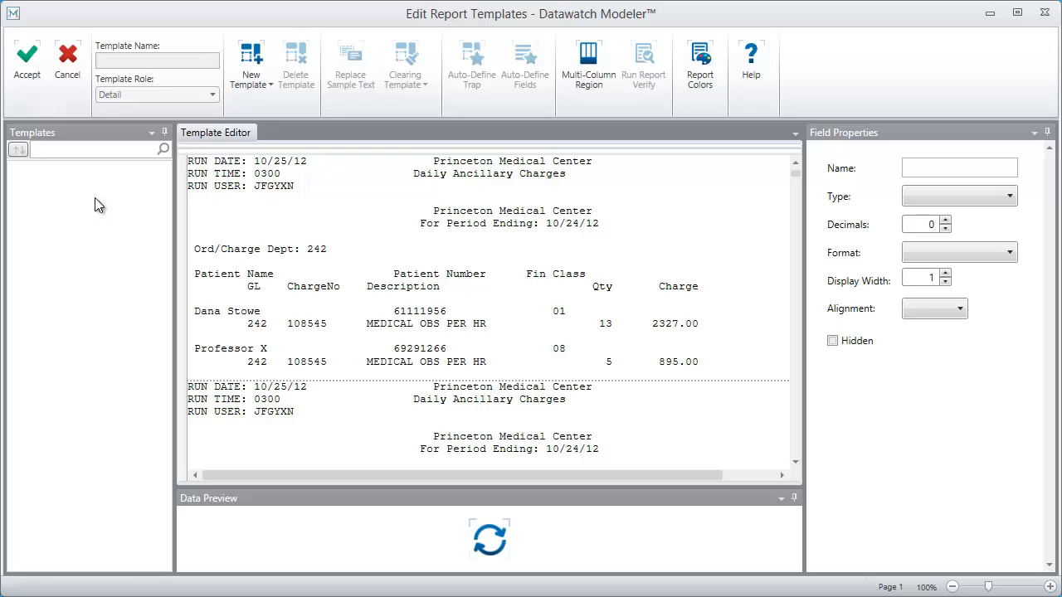
- Create a Detail template using the second MEDICAL OBS PER HR line on page 1 as sample text
{"action": "left_click", "coordinate": [184, 363]}
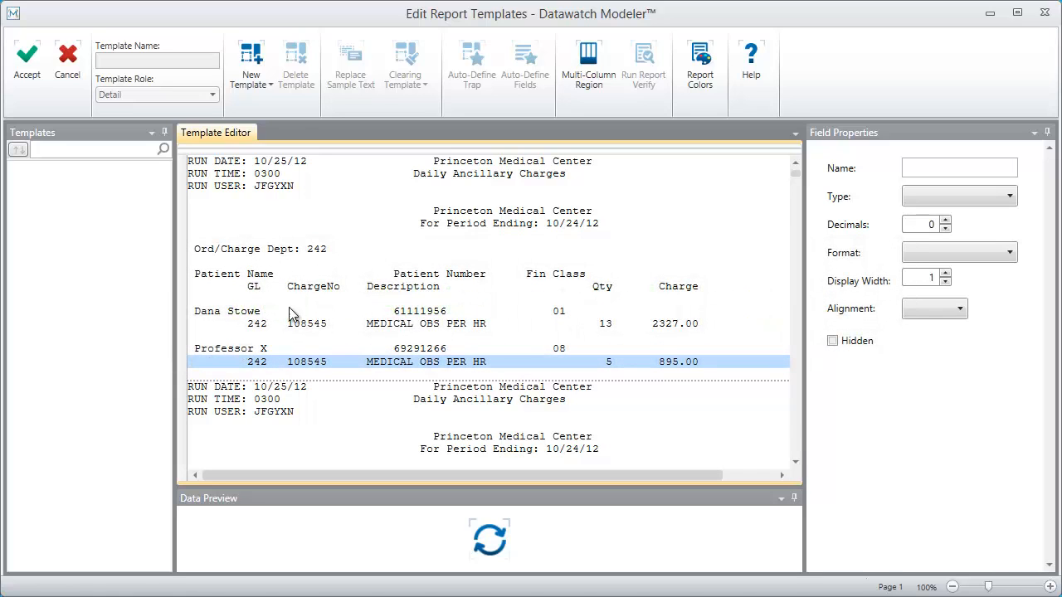
{"action": "left_click", "coordinate": [257, 85]}
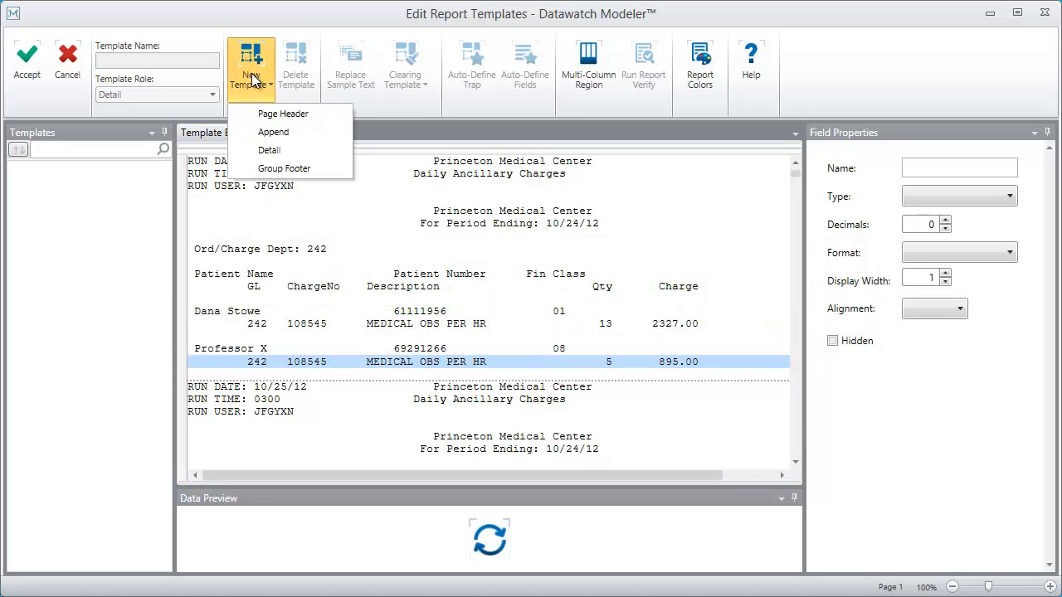
{"action": "left_click", "coordinate": [269, 151]}
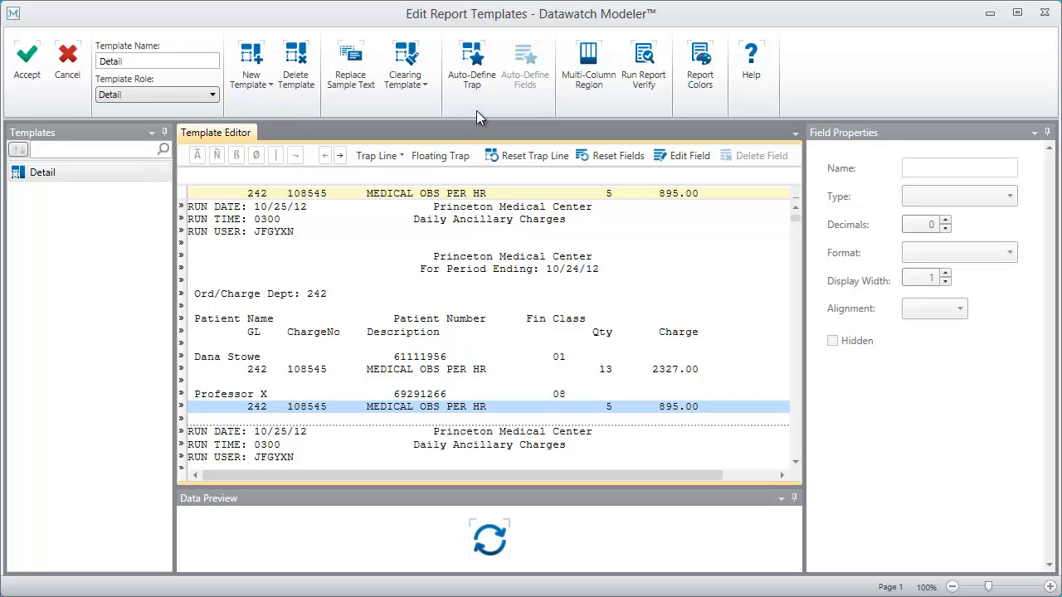
- Auto-define the trap for the Detail template, accept its target lines, and auto-define the fields
{"action": "left_click", "coordinate": [473, 83]}
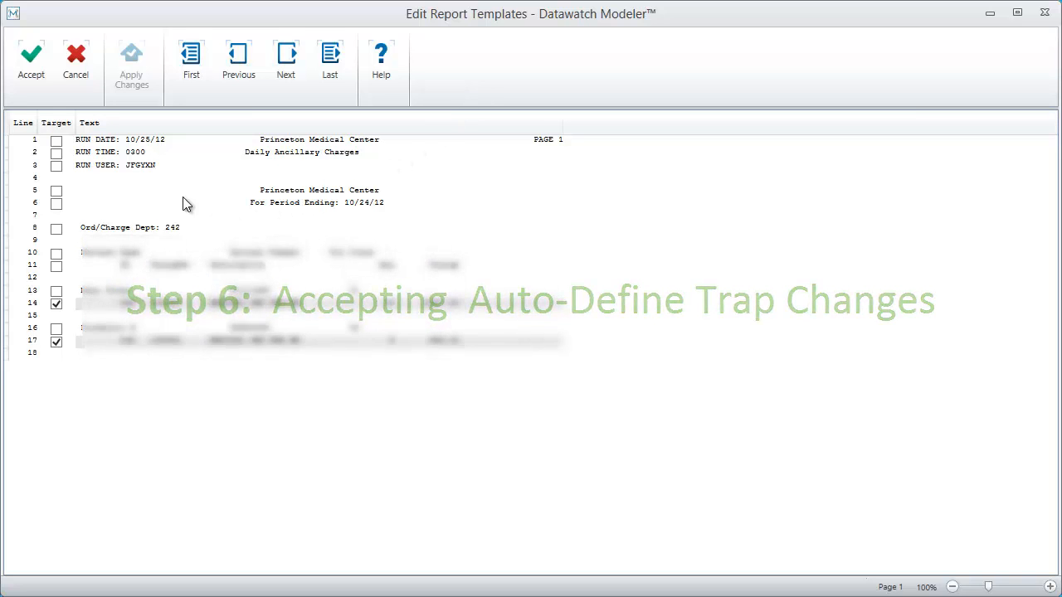
{"action": "left_click", "coordinate": [35, 67]}
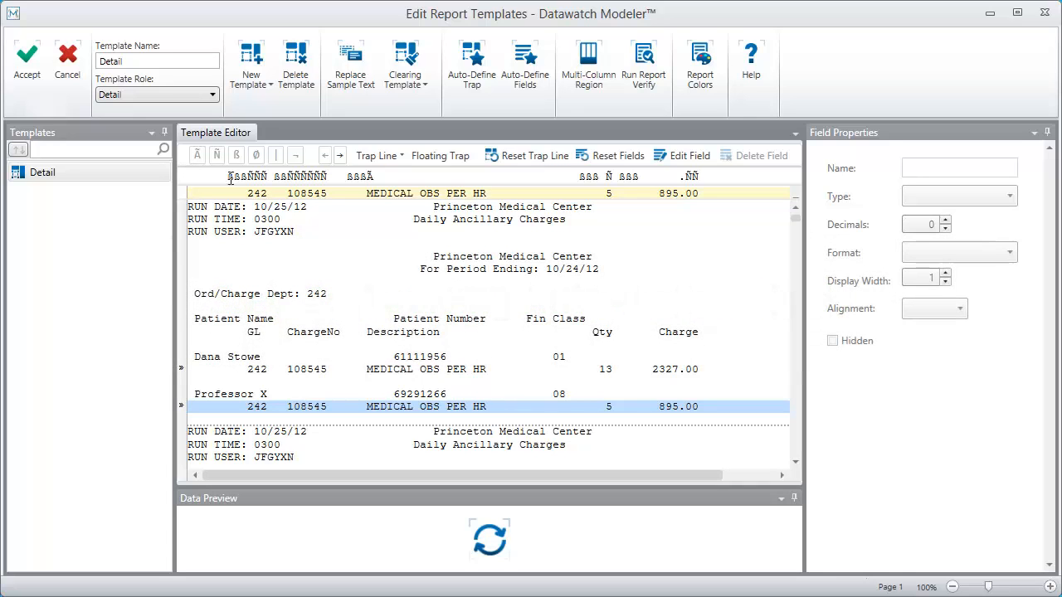
{"action": "left_click", "coordinate": [526, 71]}
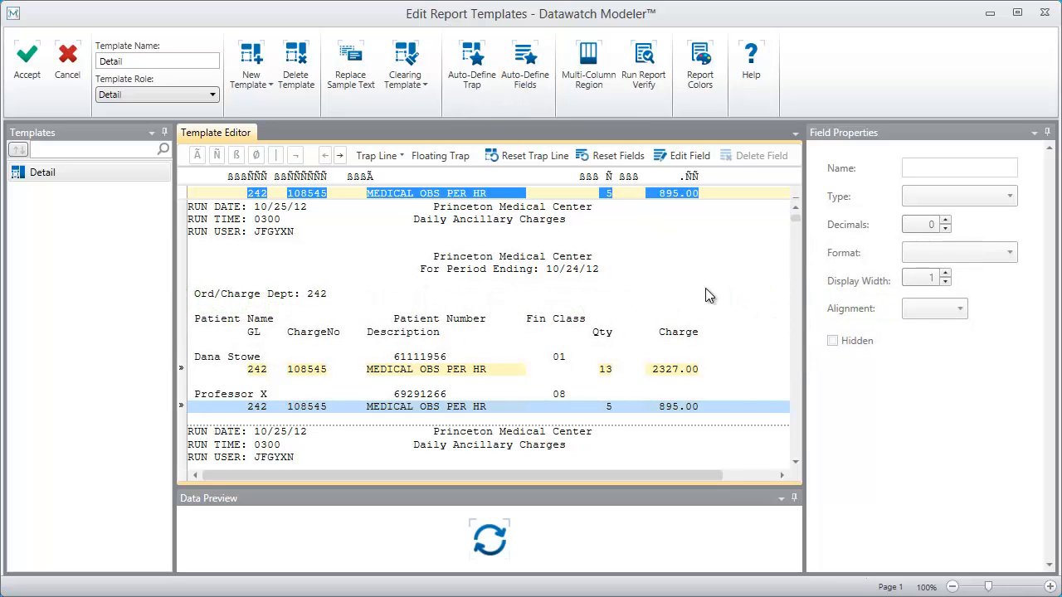
- Clear the blank trap character just before the quantity value so the -24 line is trapped, and widen the quantity field around its value
{"action": "scroll", "coordinate": [796, 460], "scroll_direction": "down", "scroll_amount": 4}
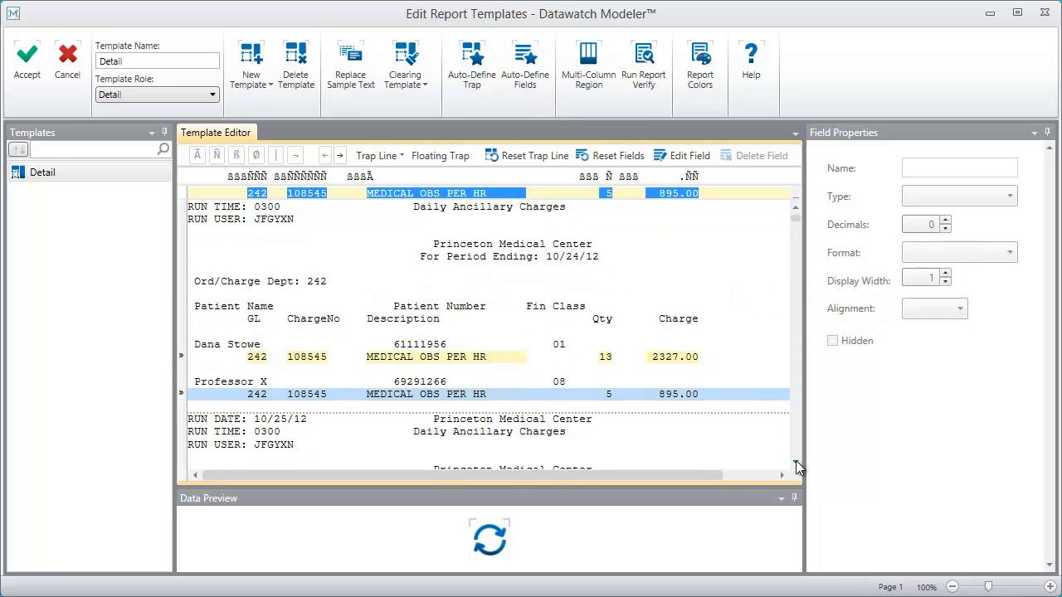
{"action": "scroll", "coordinate": [795, 460], "scroll_direction": "down", "scroll_amount": 2}
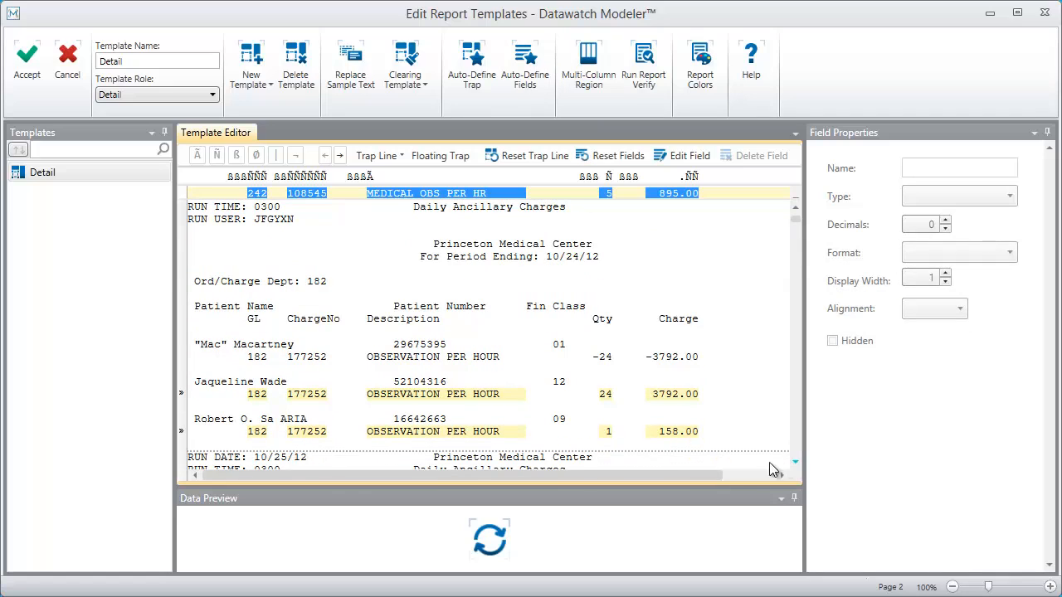
{"action": "left_click", "coordinate": [185, 356]}
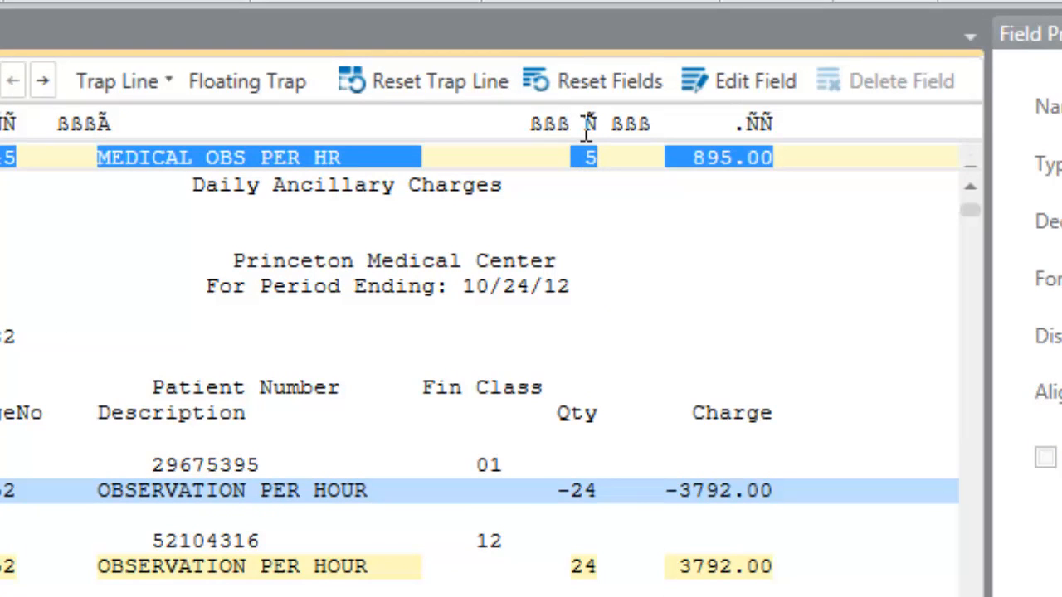
{"action": "key", "text": "BackSpace"}
{"action": "left_click", "coordinate": [522, 521]}
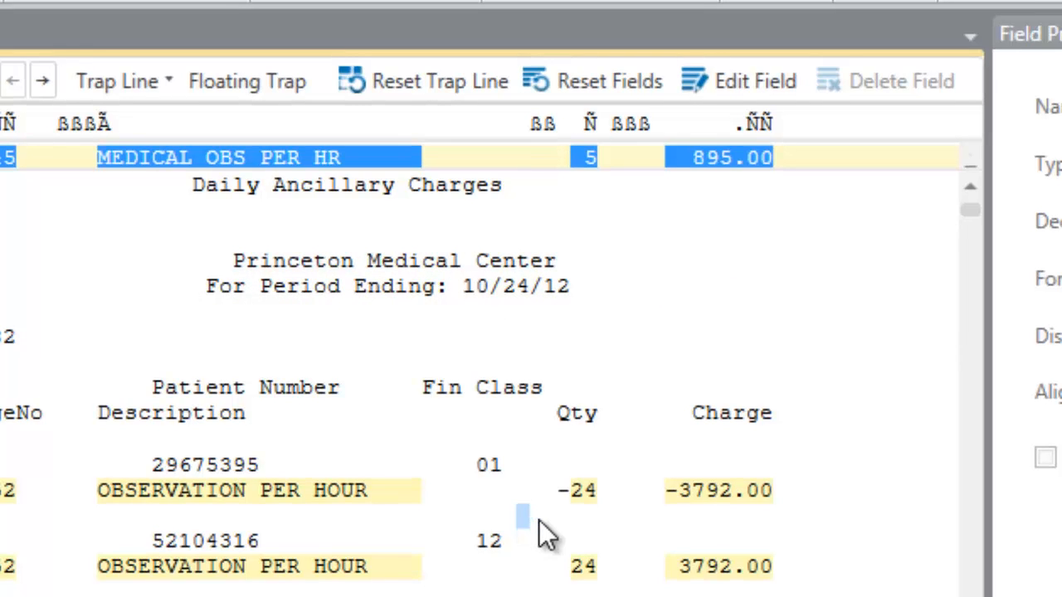
{"action": "left_click_drag", "start_coordinate": [531, 156], "coordinate": [610, 157]}
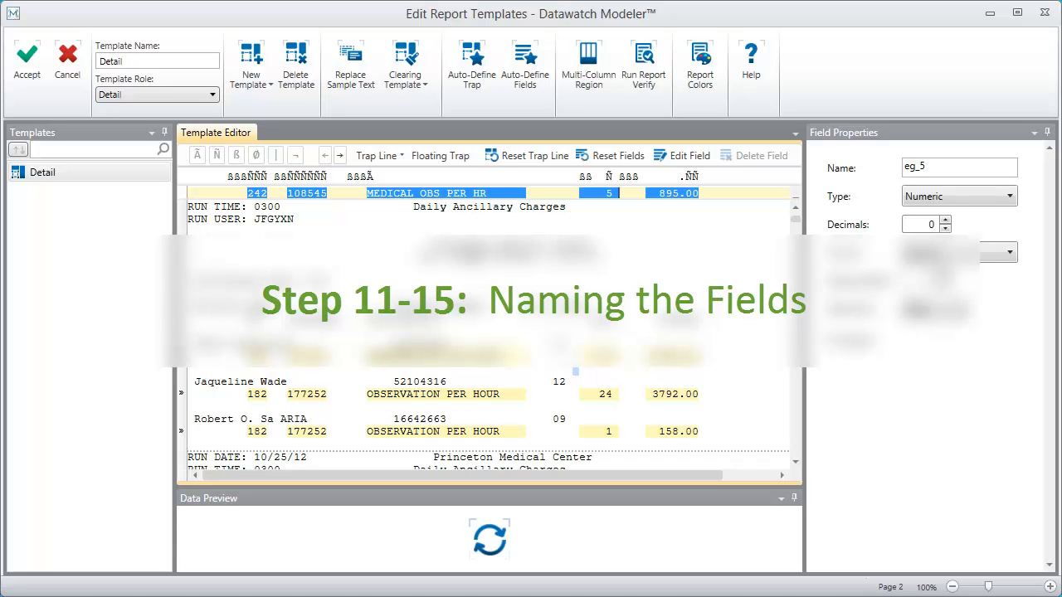
- Rename the first field of the Detail template, the 242 value, as GL
{"action": "left_click", "coordinate": [258, 193]}
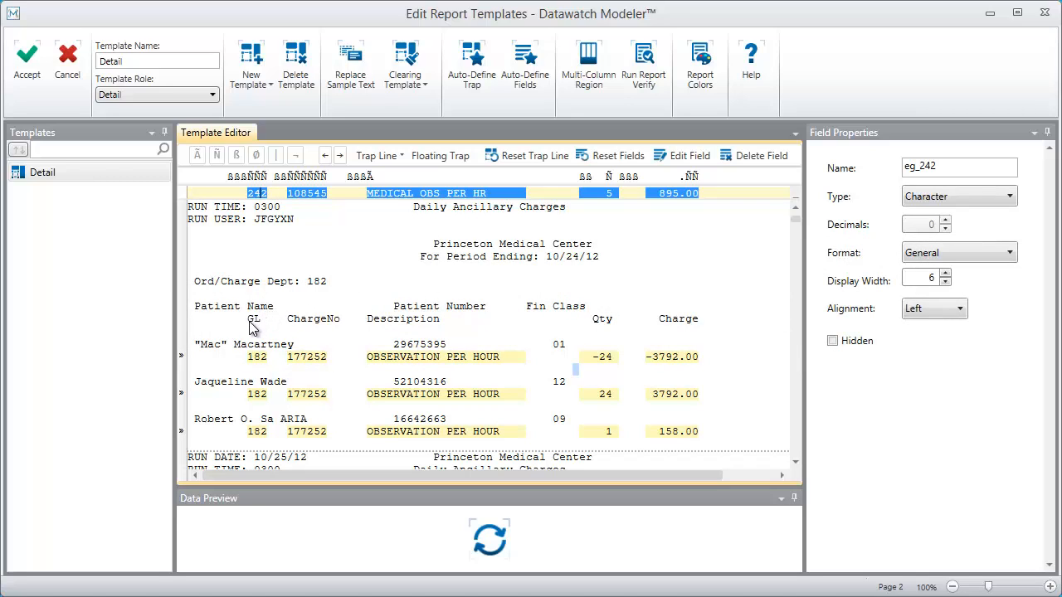
{"action": "left_click_drag", "start_coordinate": [247, 322], "coordinate": [262, 324]}
{"action": "left_click_drag", "start_coordinate": [954, 168], "coordinate": [895, 158]}
{"action": "type", "text": "GL"}
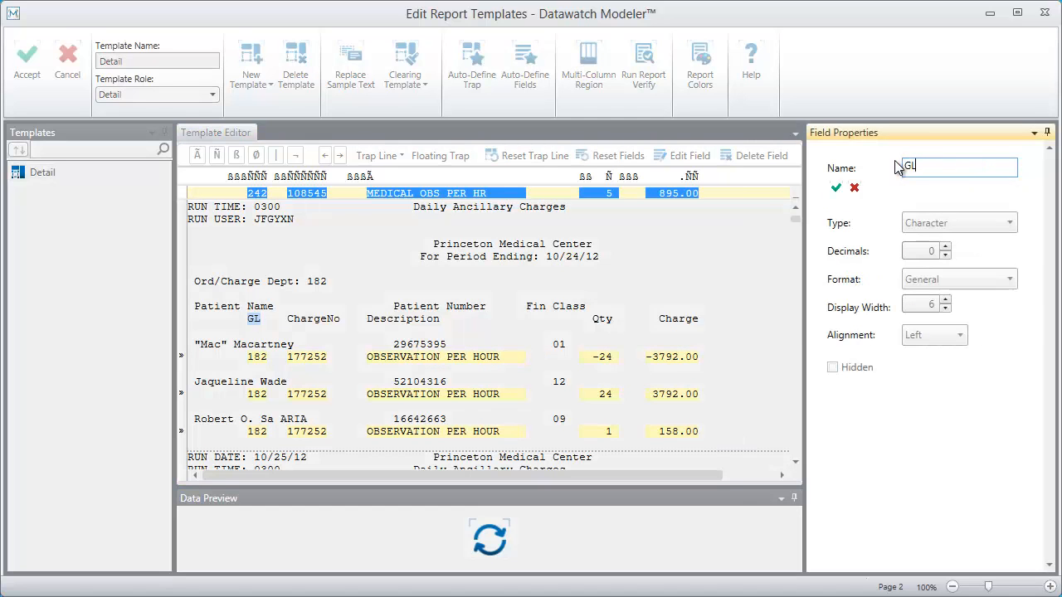
{"action": "left_click", "coordinate": [835, 187]}
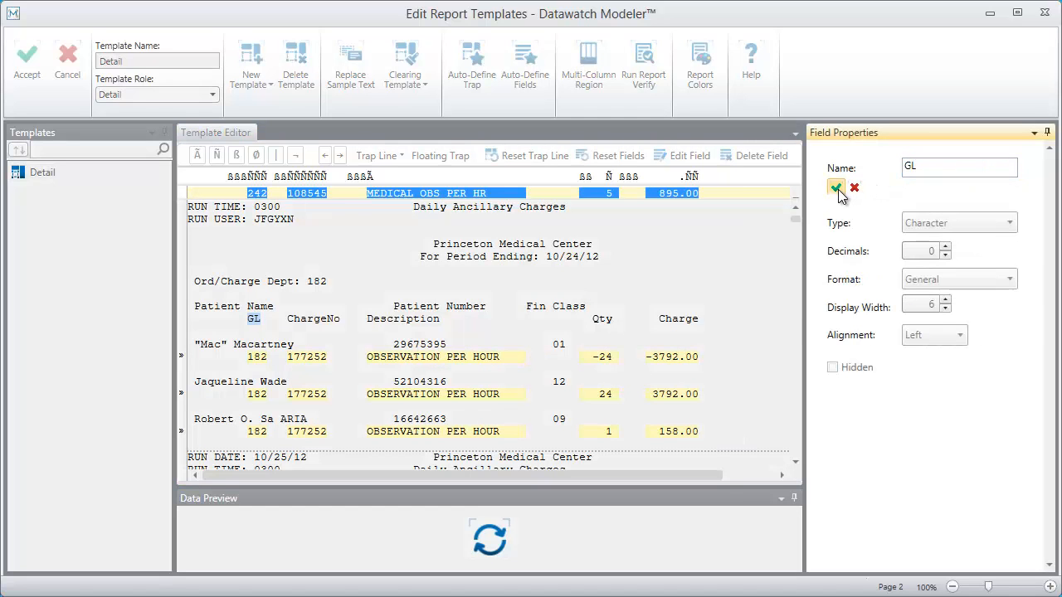
- Rename the second field, the charge number, as ChargeNo by copying the column heading from the report
{"action": "left_click", "coordinate": [308, 194]}
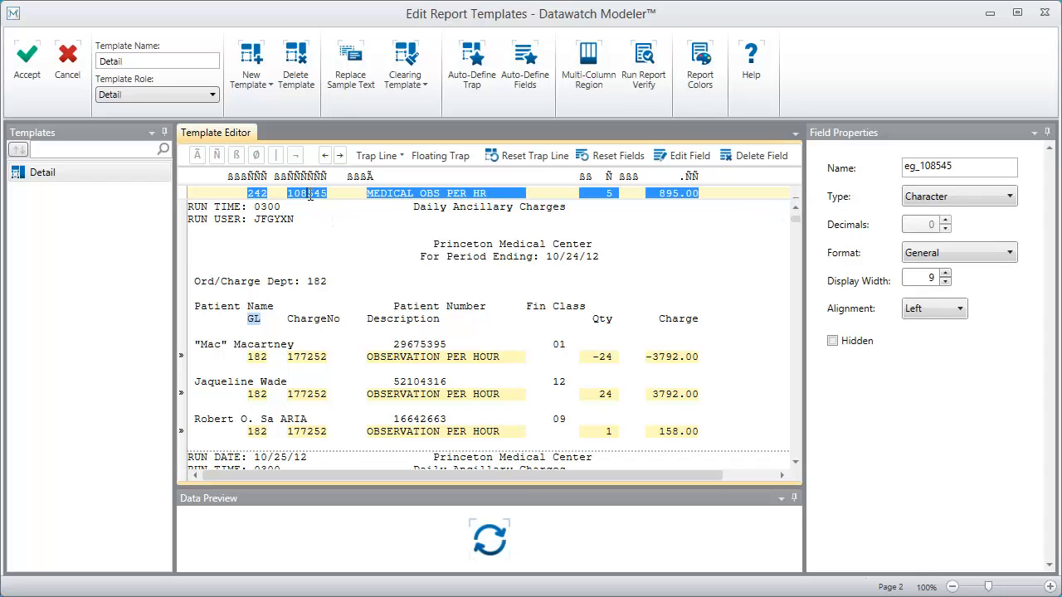
{"action": "left_click", "coordinate": [290, 322]}
{"action": "left_click_drag", "start_coordinate": [292, 329], "coordinate": [338, 327]}
{"action": "key", "text": "ctrl+c"}
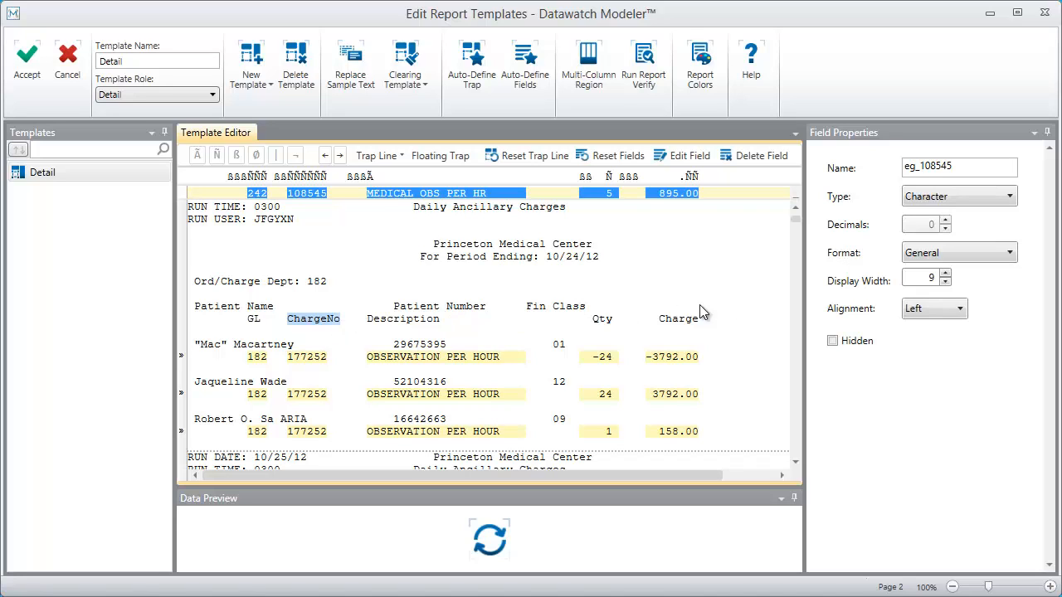
{"action": "left_click", "coordinate": [939, 168]}
{"action": "left_click_drag", "start_coordinate": [952, 167], "coordinate": [906, 176]}
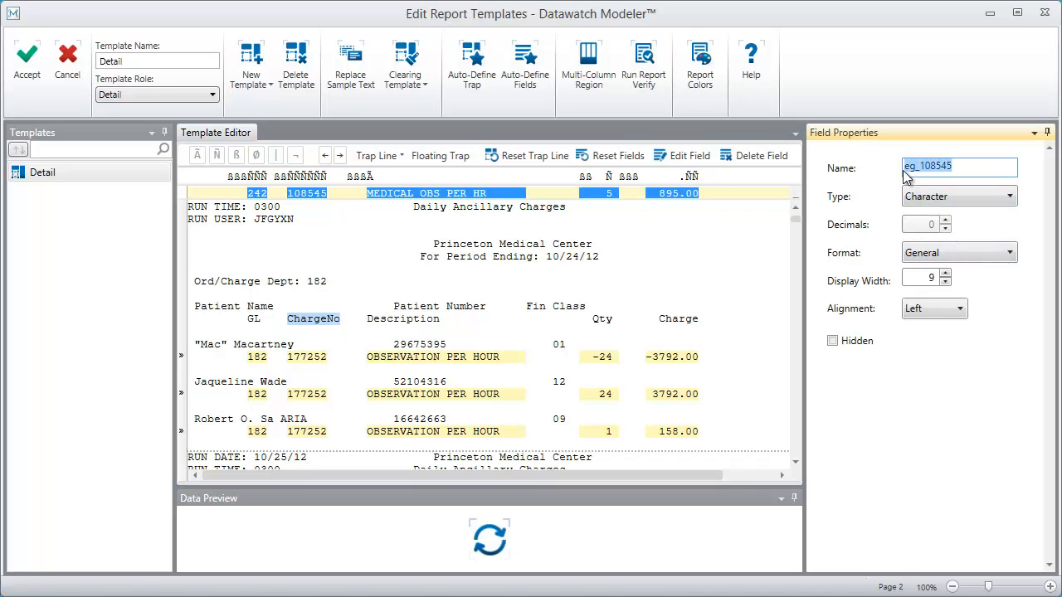
{"action": "key", "text": "ctrl+v"}
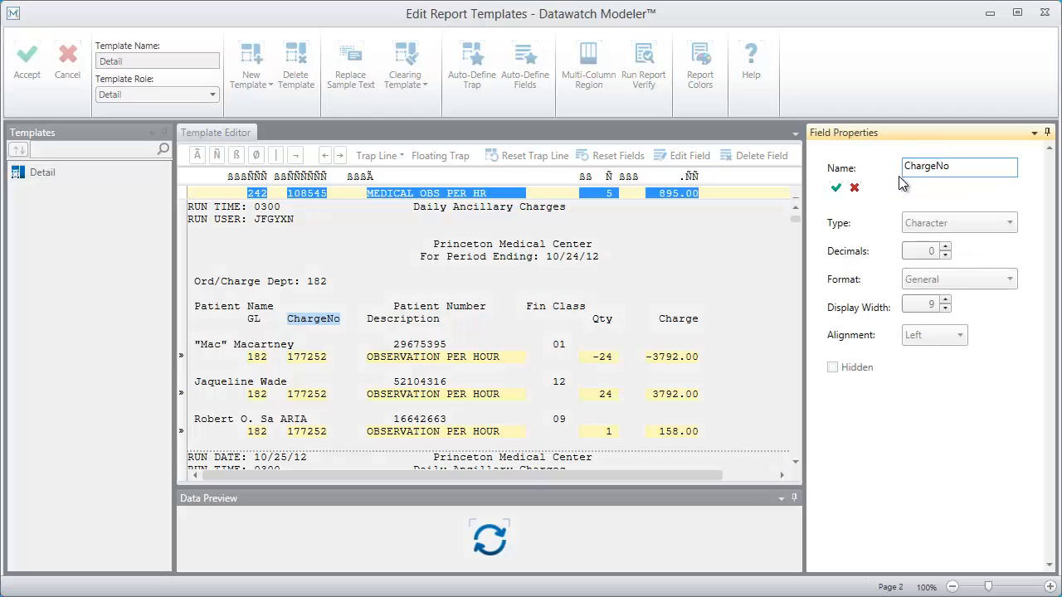
{"action": "left_click", "coordinate": [835, 188]}
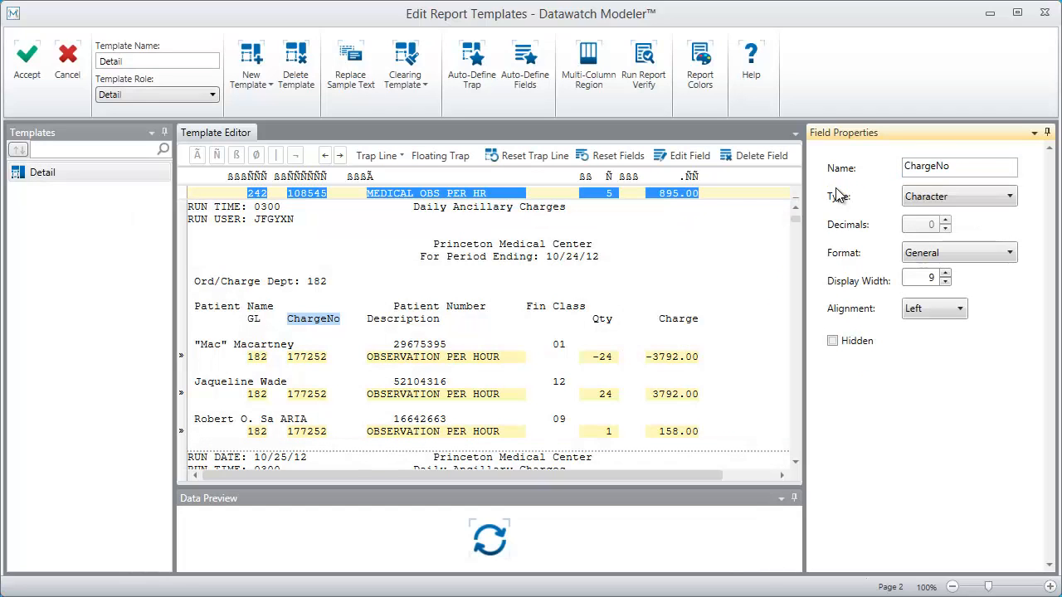
- Rename the MEDICAL OBS PER HR field as Description by copying the column heading from the report
{"action": "left_click", "coordinate": [426, 194]}
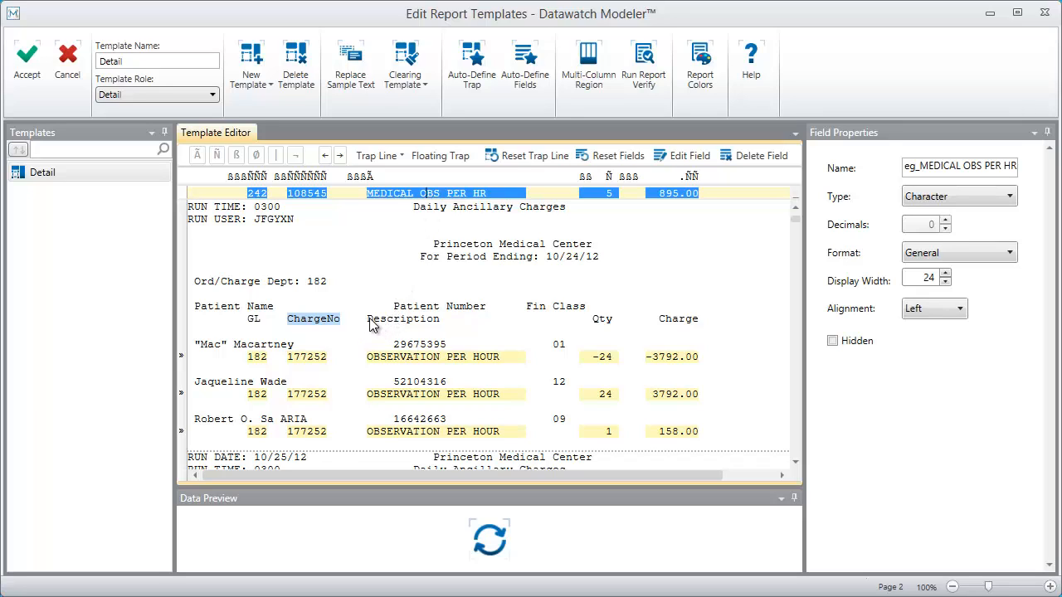
{"action": "left_click_drag", "start_coordinate": [368, 319], "coordinate": [433, 322]}
{"action": "key", "text": "ctrl+c"}
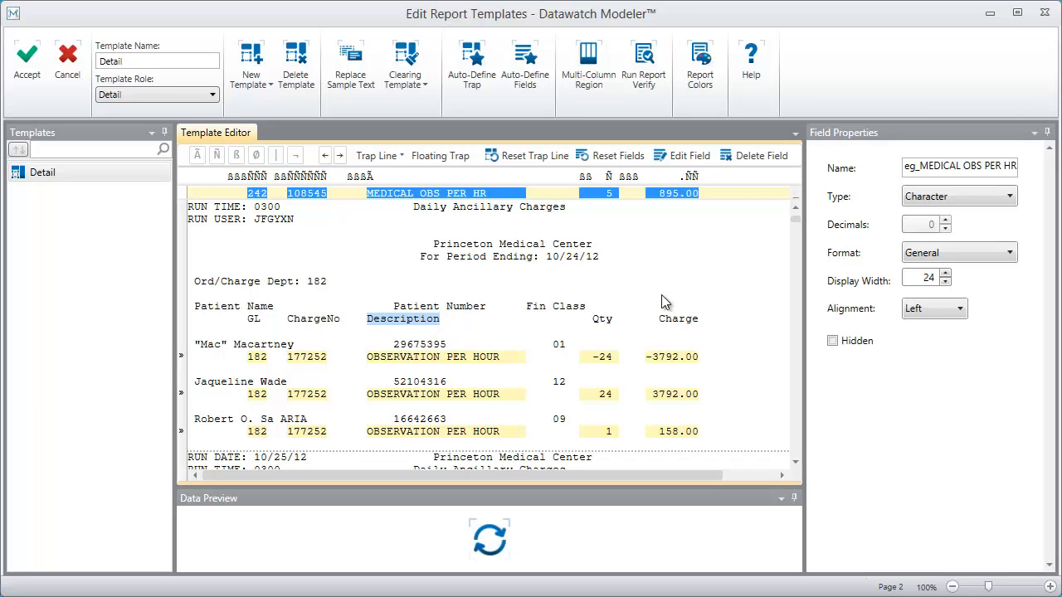
{"action": "left_click", "coordinate": [952, 166]}
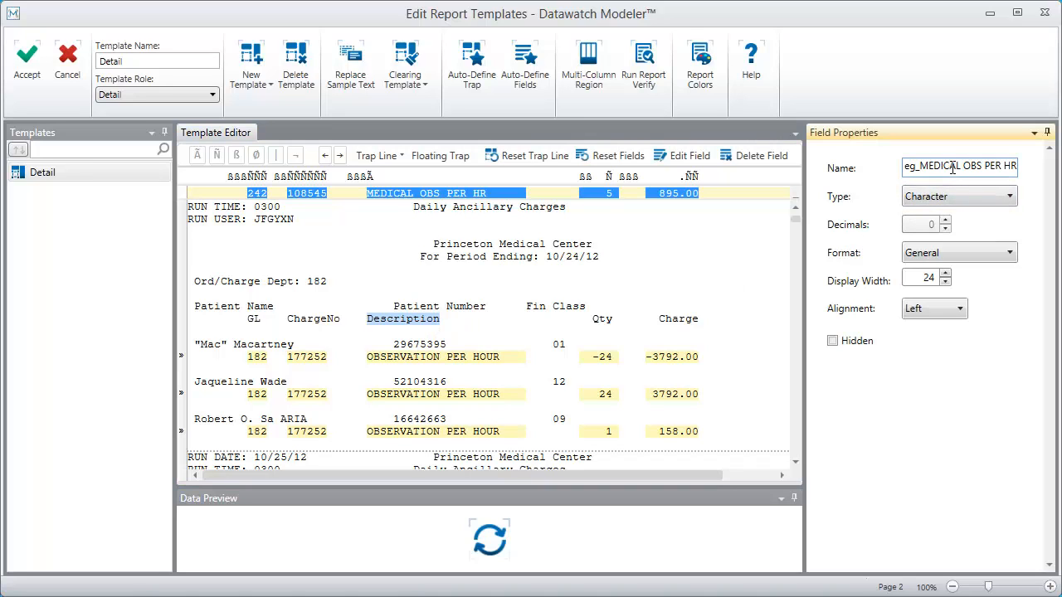
{"action": "key", "text": "ctrl+a"}
{"action": "key", "text": "ctrl+v"}
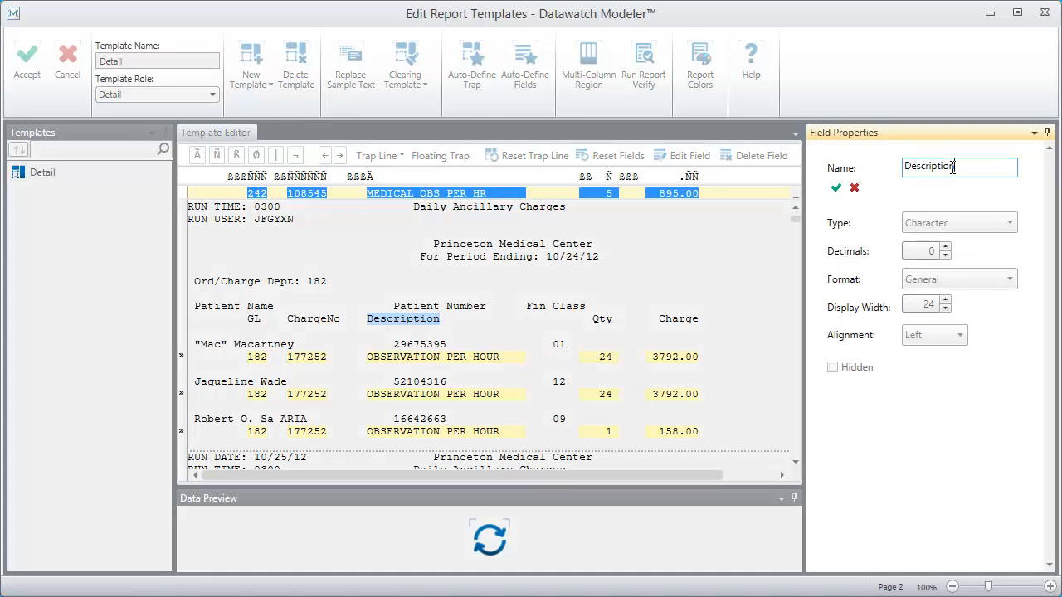
{"action": "left_click", "coordinate": [835, 188]}
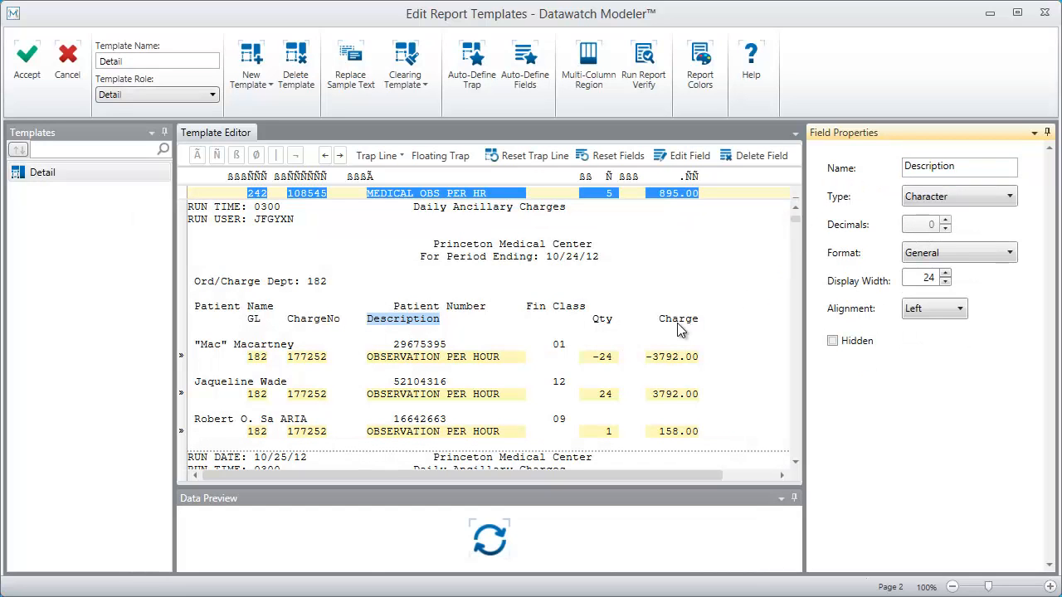
- Rename the quantity field as Qty and the last amount field as Charge, matching the report's column headings
{"action": "left_click", "coordinate": [612, 192]}
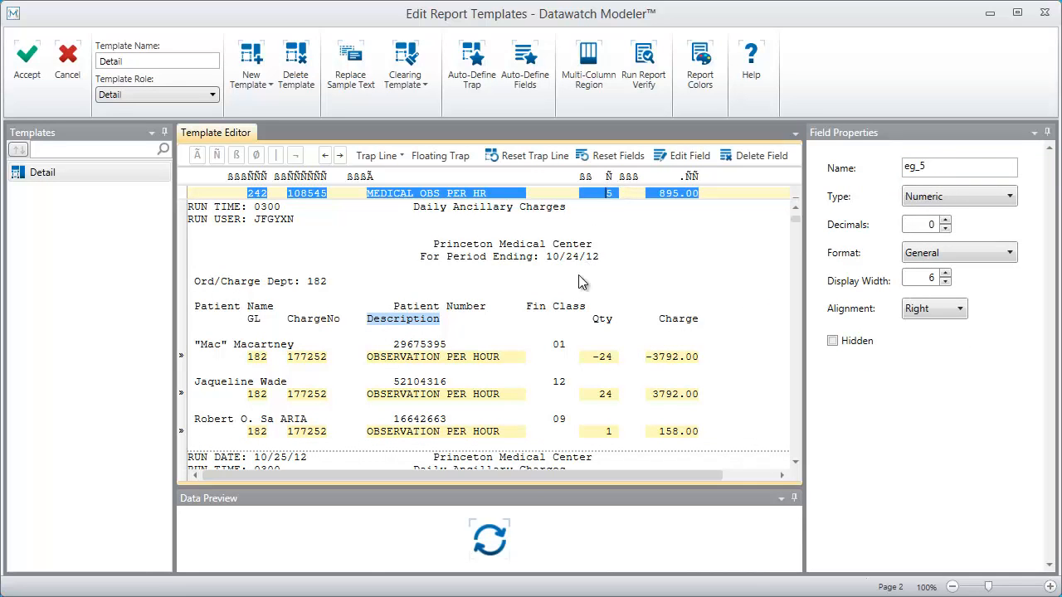
{"action": "left_click_drag", "start_coordinate": [592, 318], "coordinate": [596, 319]}
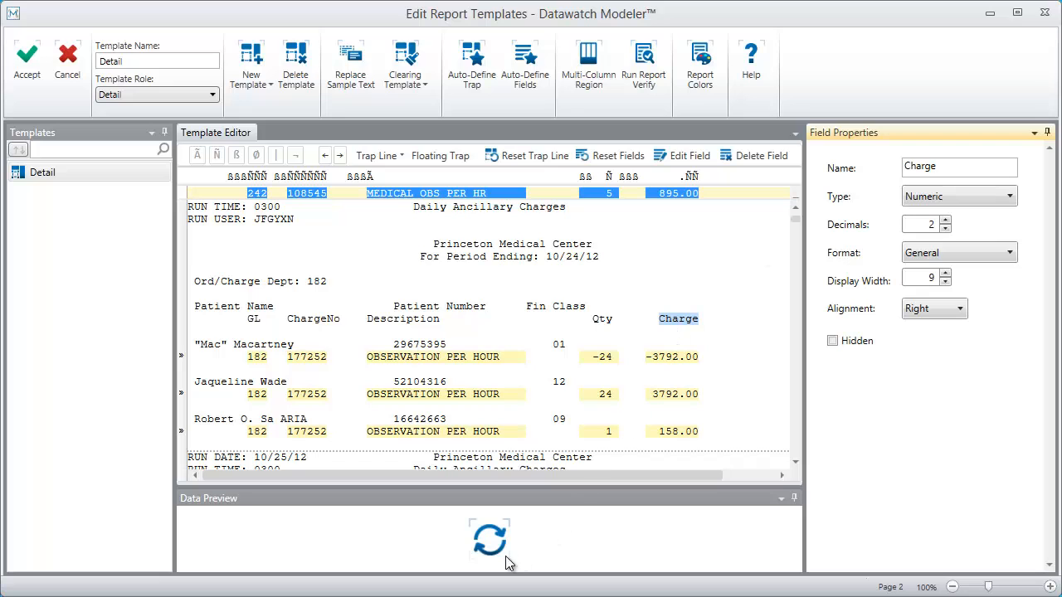
- Load the data preview for the Detail template and enlarge the preview area to check the extracted rows
{"action": "left_click", "coordinate": [482, 533]}
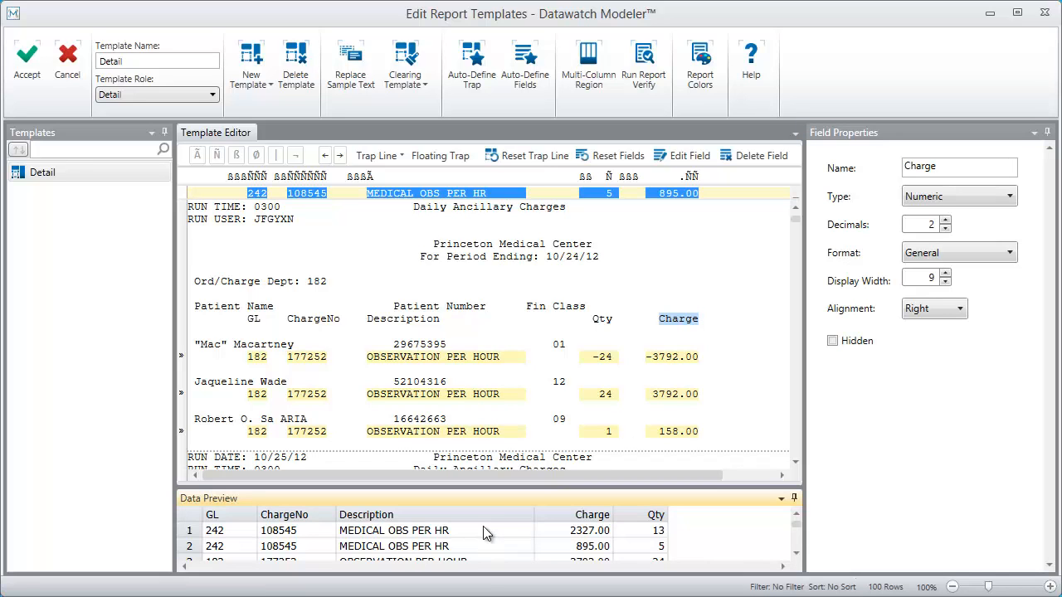
{"action": "left_click_drag", "start_coordinate": [474, 484], "coordinate": [489, 369]}
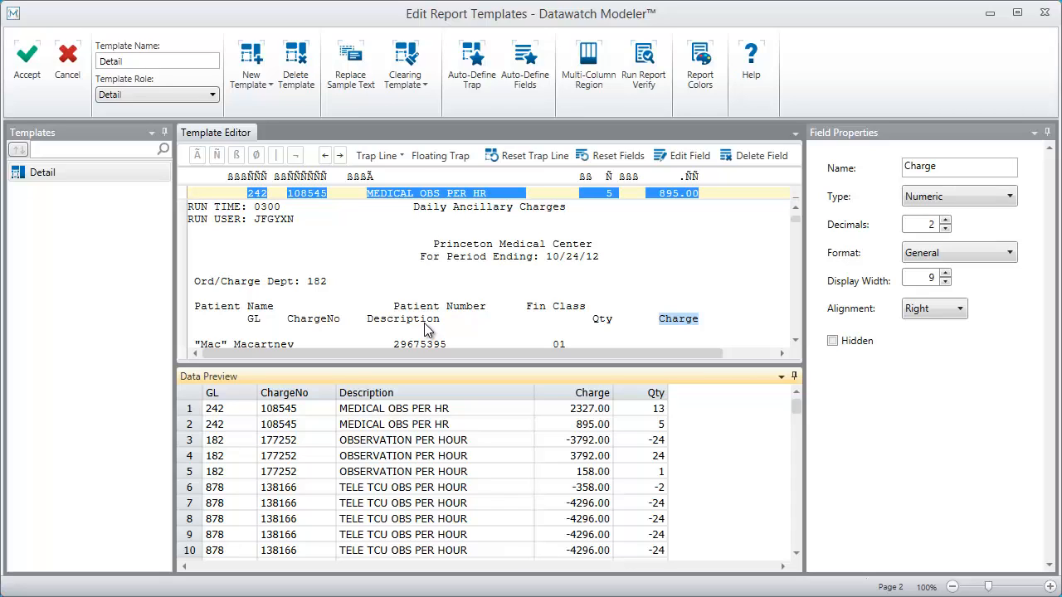
- Accept the report template and view the extracted records as a table
{"action": "left_click", "coordinate": [23, 58]}
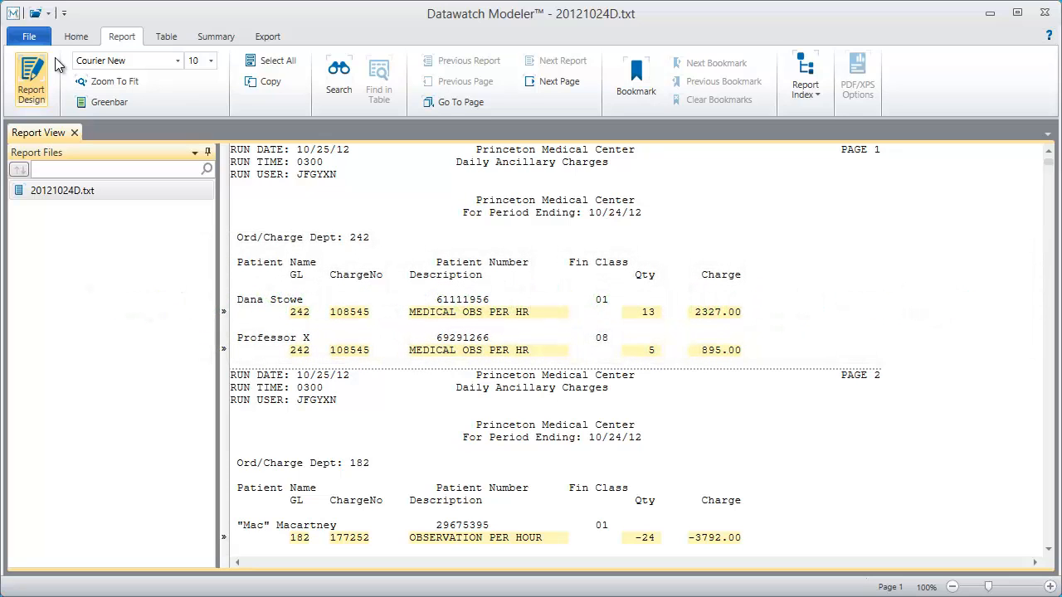
{"action": "left_click", "coordinate": [165, 37]}
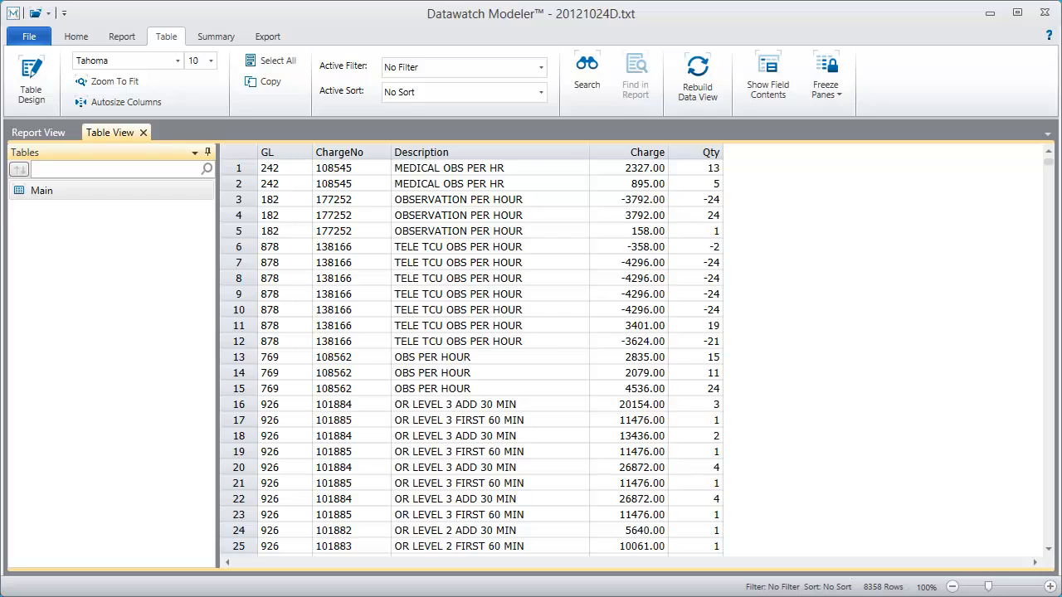
{"action": "mouse_move", "coordinate": [1050, 169]}
{"action": "left_mouse_down"}
{"action": "mouse_move", "coordinate": [1051, 182]}
{"action": "mouse_move", "coordinate": [1052, 142]}
{"action": "mouse_move", "coordinate": [1052, 156]}
{"action": "left_mouse_up"}
{"action": "scroll", "coordinate": [1052, 183], "scroll_direction": "down", "scroll_amount": 2}
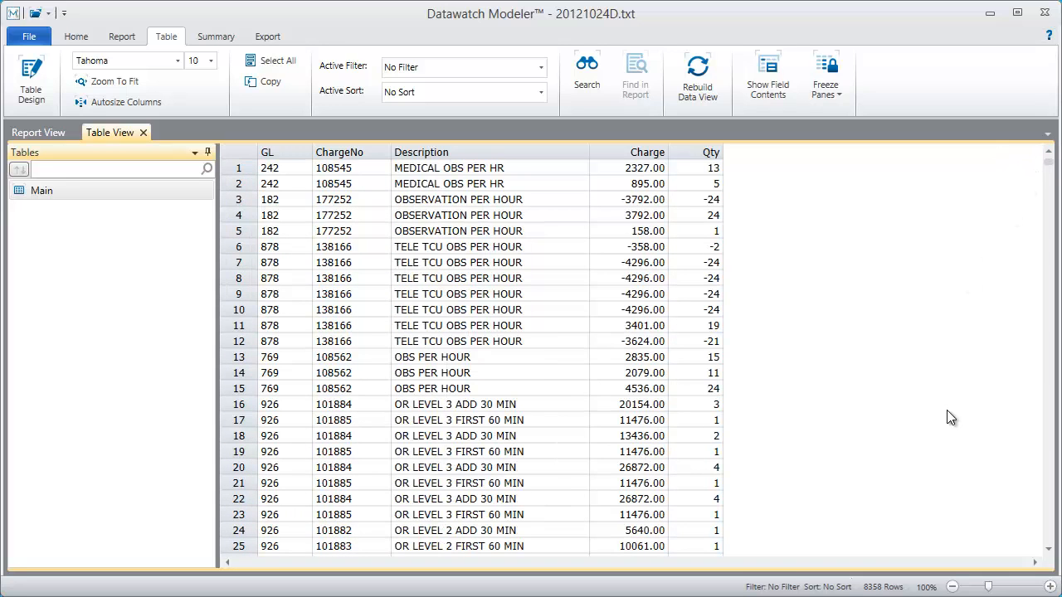